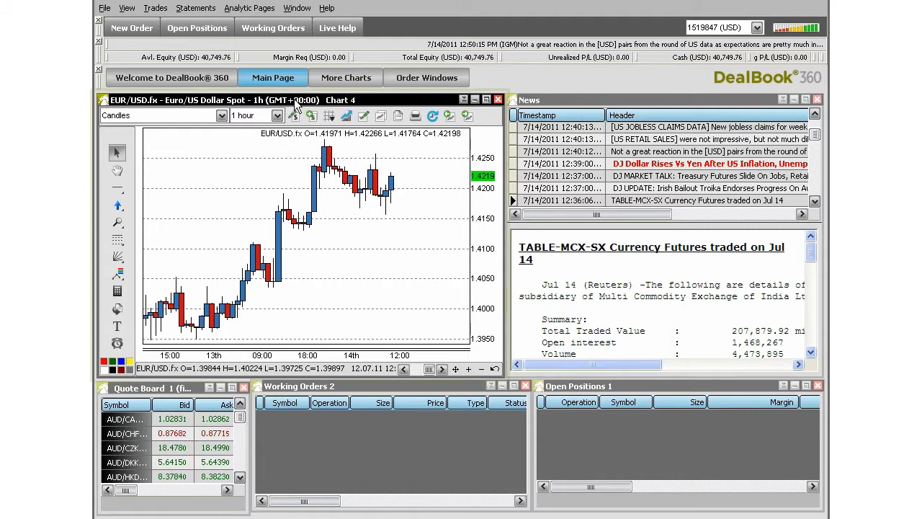
Activate the News, Open Positions, Working Orders and Quote Board panels in turn
{"action": "left_click", "coordinate": [594, 103]}
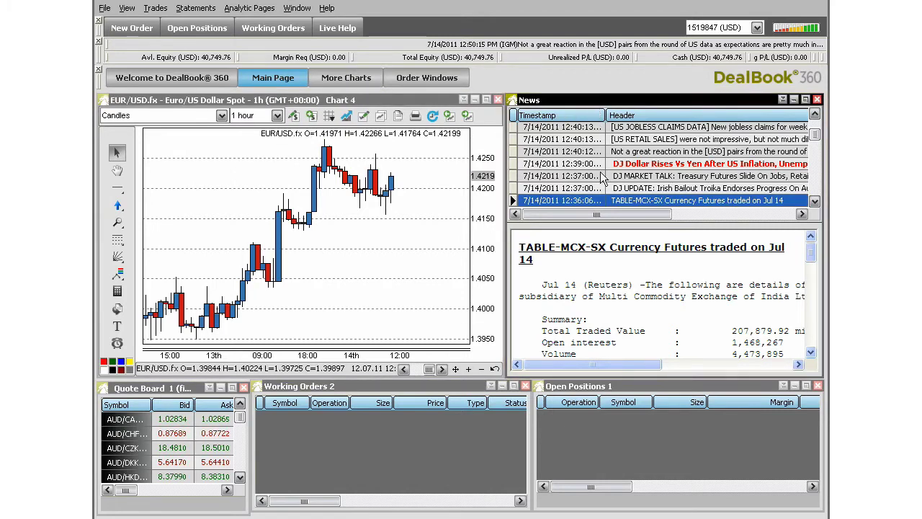
{"action": "left_click", "coordinate": [593, 384]}
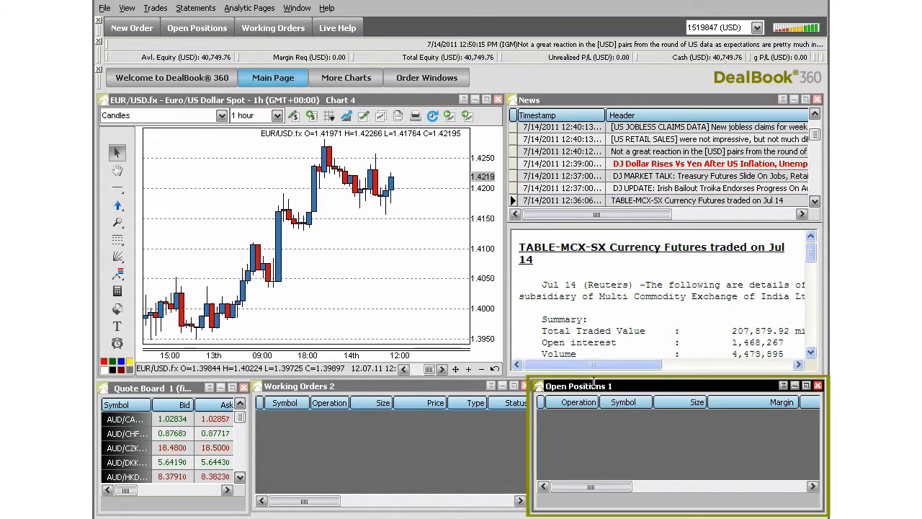
{"action": "left_click", "coordinate": [393, 389]}
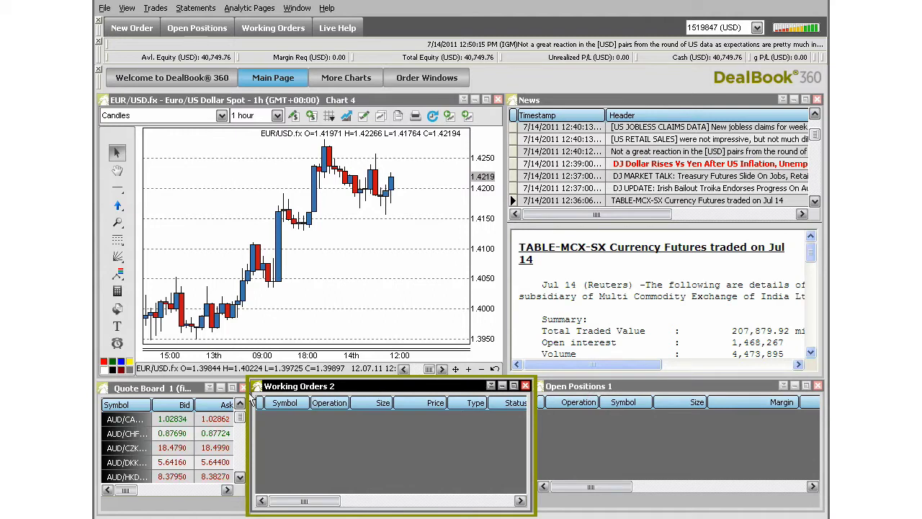
{"action": "left_click", "coordinate": [186, 389]}
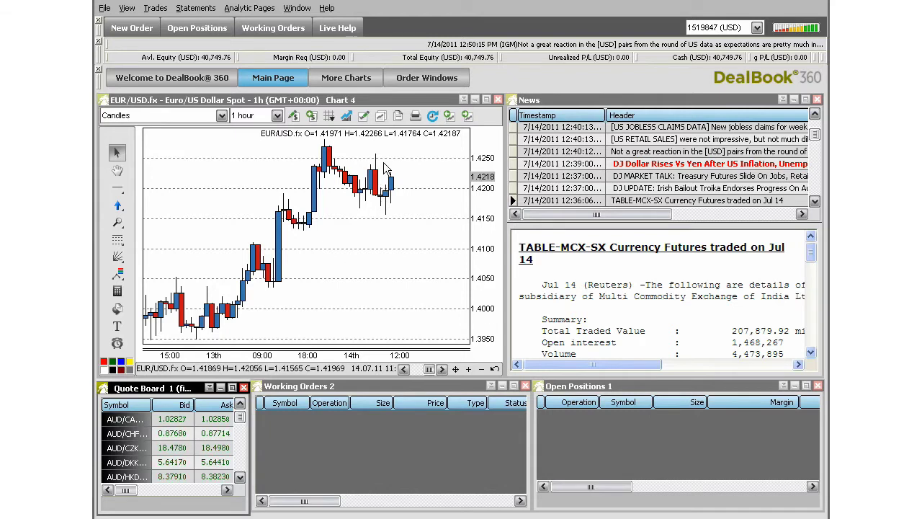
Activate the EUR/USD chart window, then show and dismiss its action list
{"action": "left_click", "coordinate": [401, 102]}
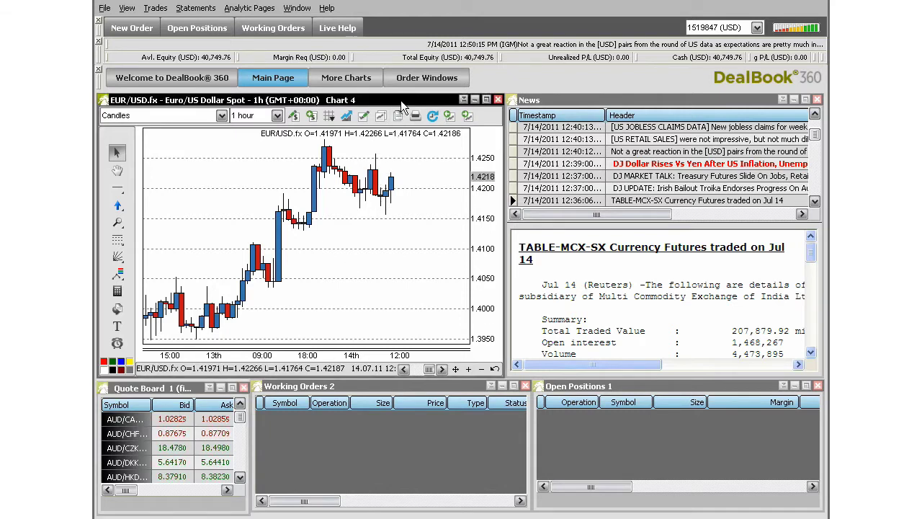
{"action": "right_click", "coordinate": [418, 165]}
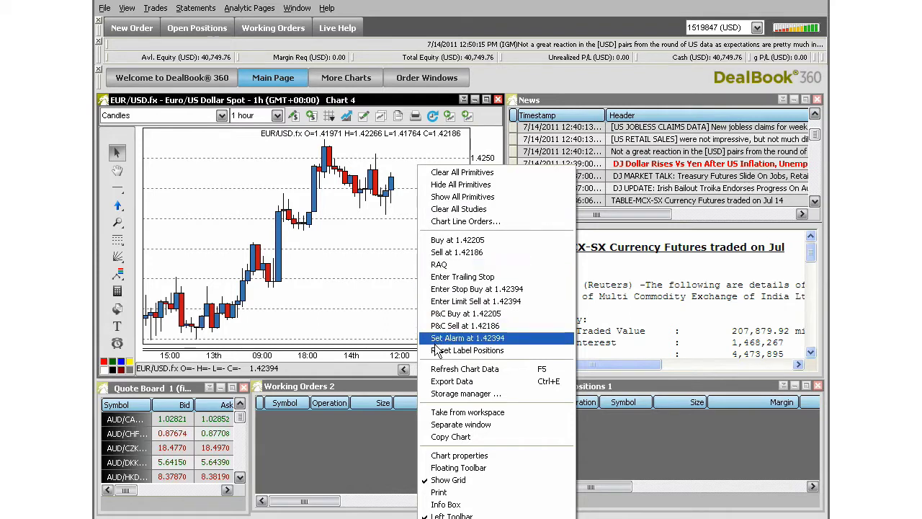
{"action": "left_click", "coordinate": [389, 307]}
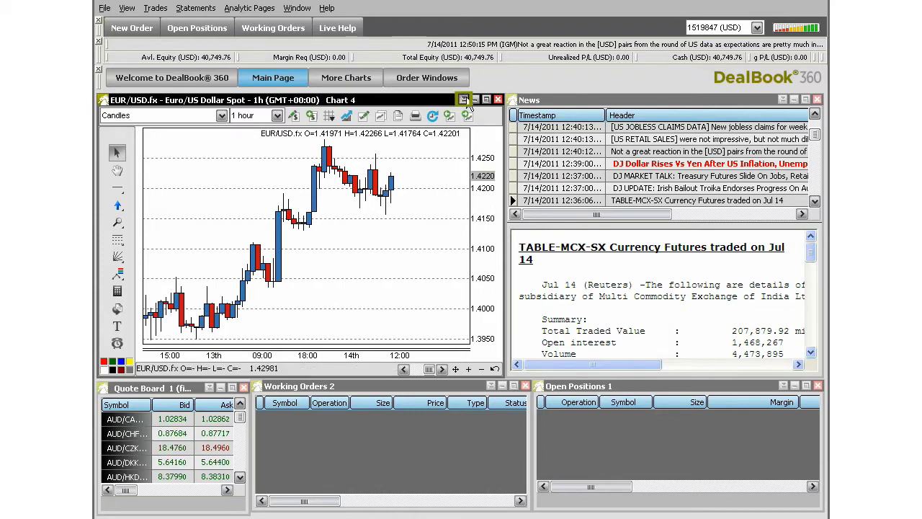
Collapse, expand, minimize, restore, maximize and un-maximize the EUR/USD chart window
{"action": "left_click", "coordinate": [466, 101]}
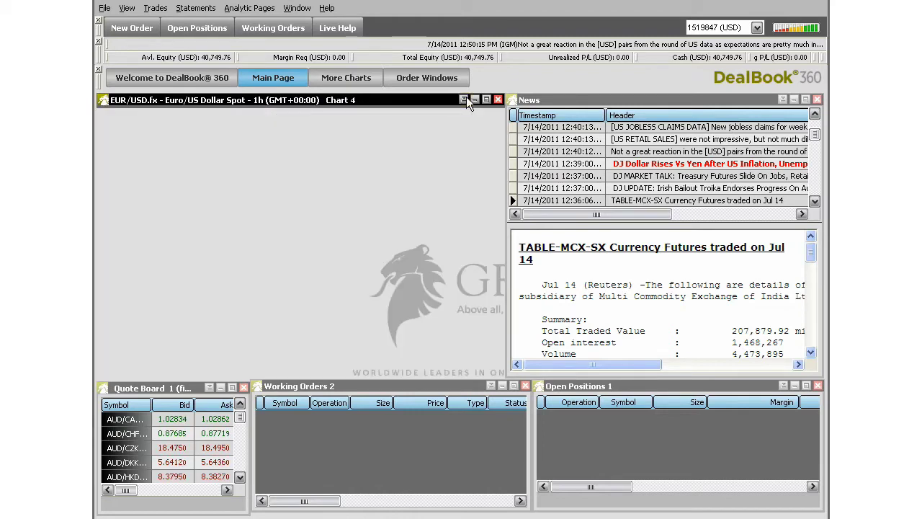
{"action": "left_click", "coordinate": [467, 98]}
{"action": "left_click", "coordinate": [474, 98]}
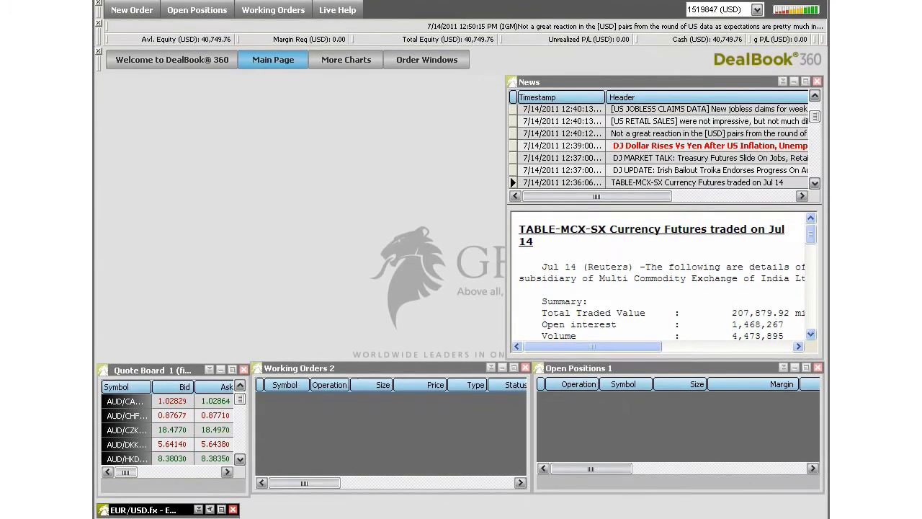
{"action": "left_click", "coordinate": [209, 512]}
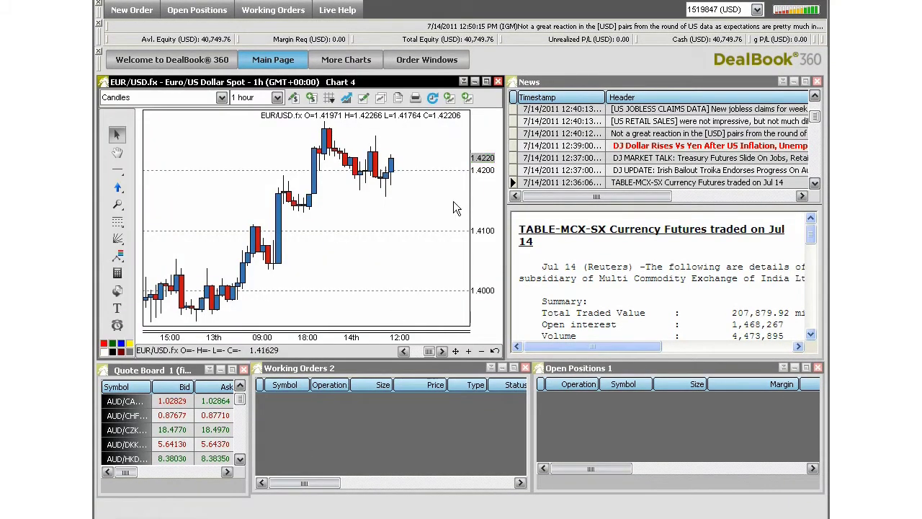
{"action": "left_click", "coordinate": [485, 82]}
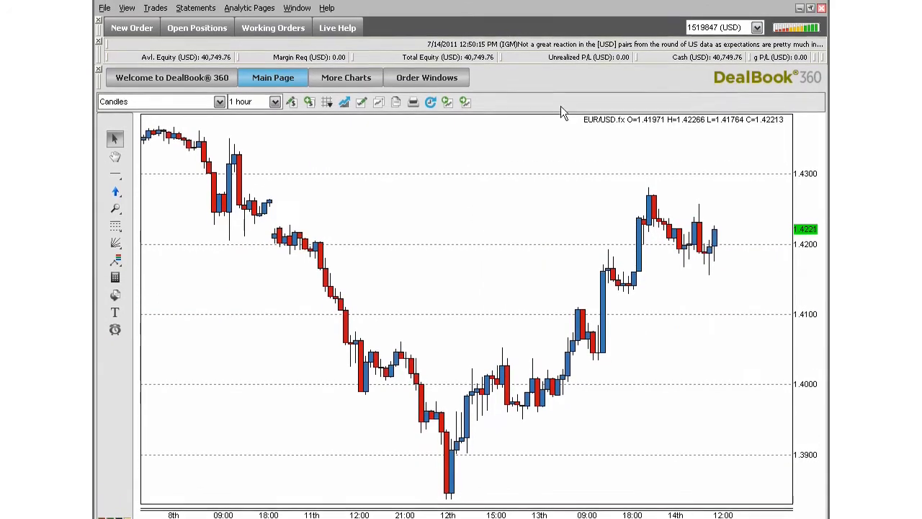
{"action": "left_click", "coordinate": [810, 8]}
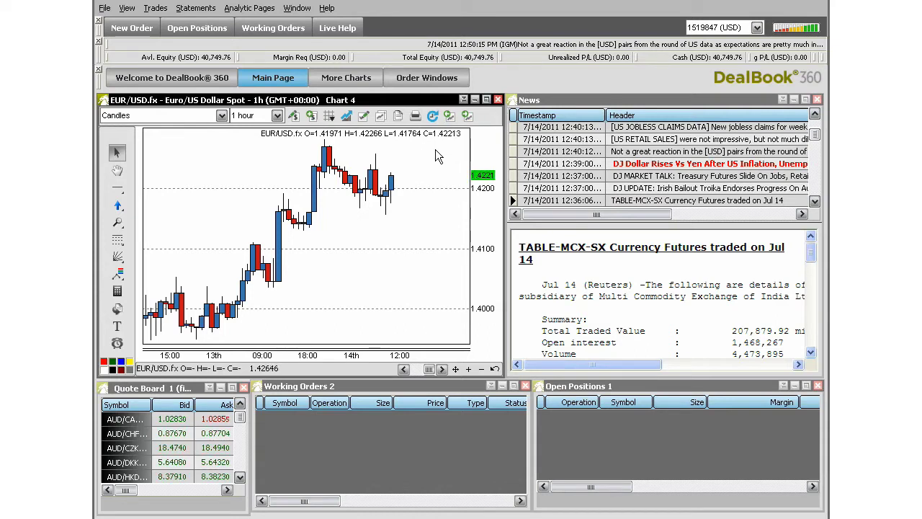
Add a workspace named 'New Workspace' from the Main Page tab menu and switch to it
{"action": "right_click", "coordinate": [301, 82]}
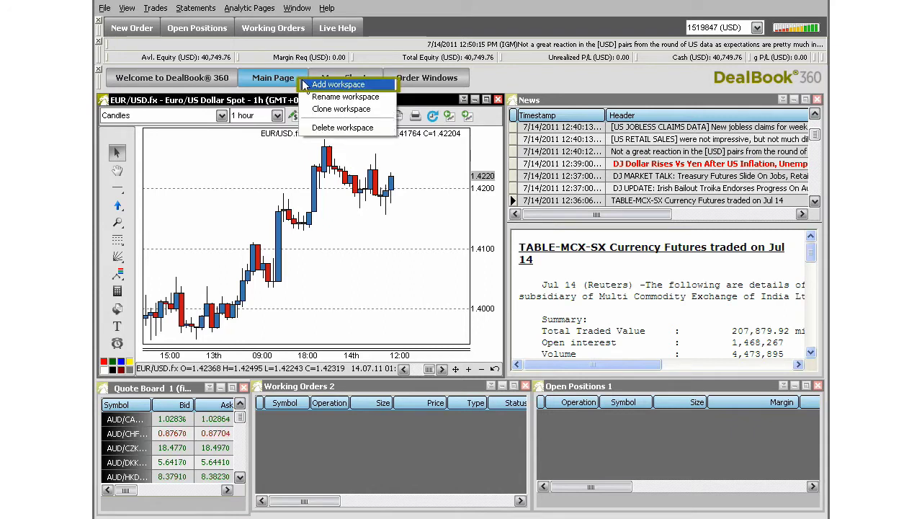
{"action": "left_click", "coordinate": [317, 85]}
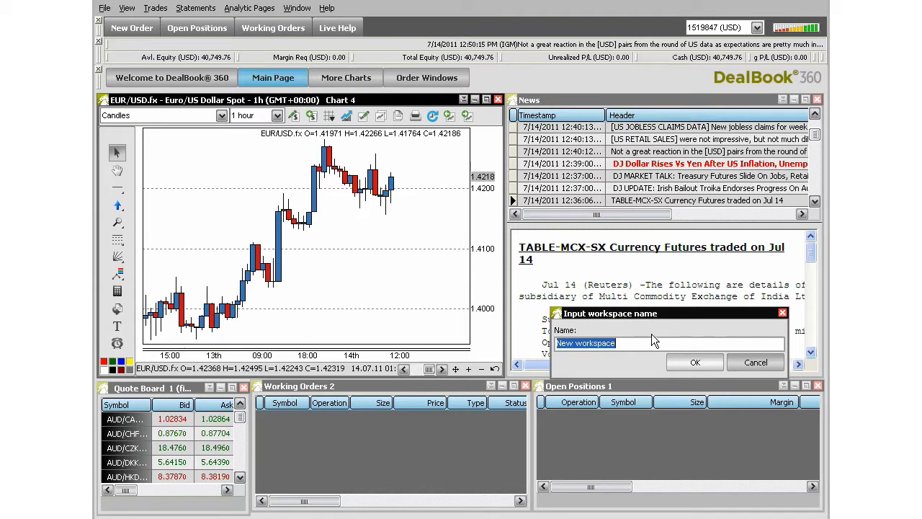
{"action": "left_click_drag", "start_coordinate": [650, 343], "coordinate": [556, 345]}
{"action": "type", "text": "New Workspa"}
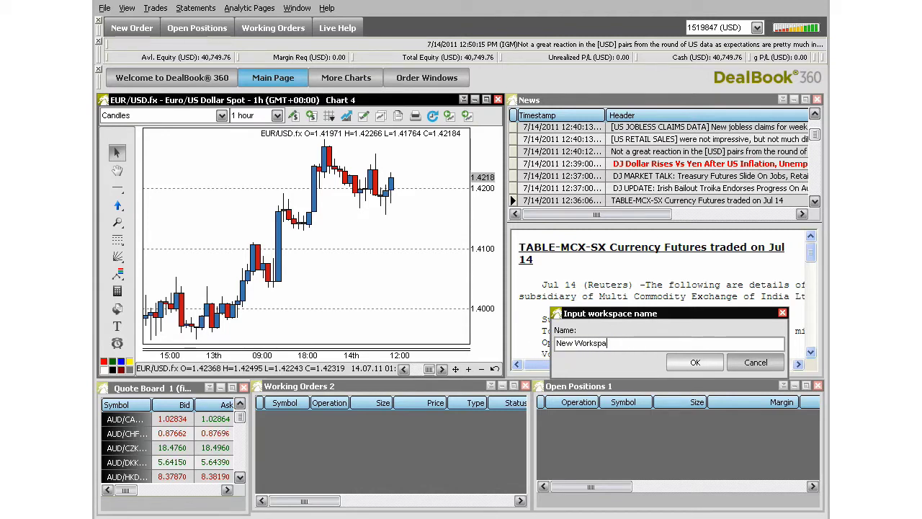
{"action": "type", "text": "ce"}
{"action": "key", "text": "Return"}
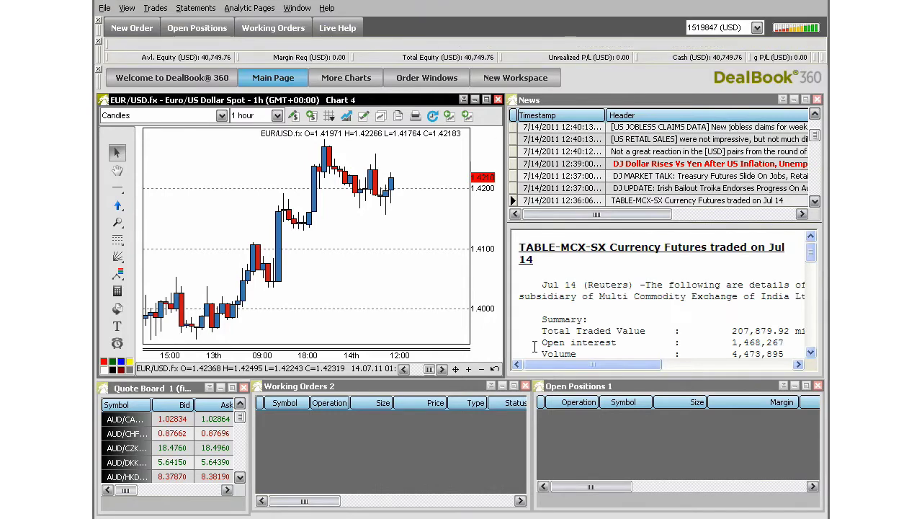
{"action": "left_click", "coordinate": [518, 86]}
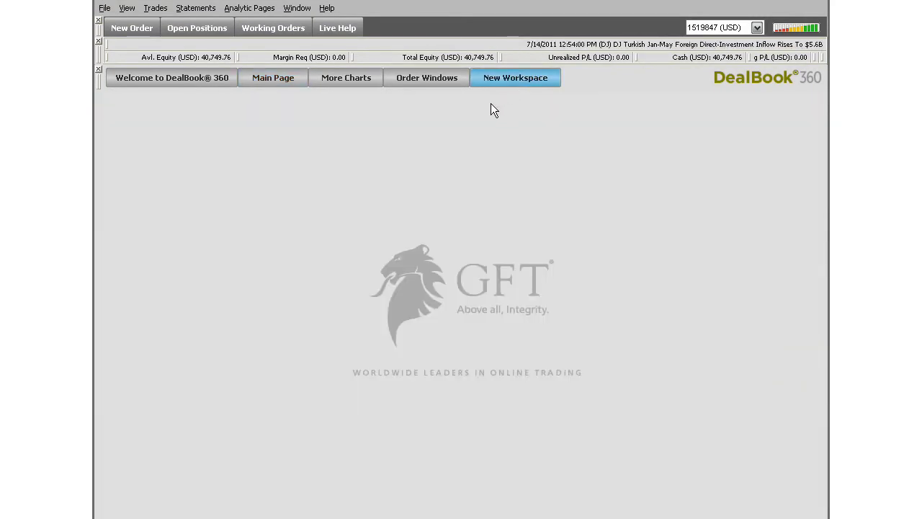
Add a Chart window to the empty New Workspace from its context menu
{"action": "right_click", "coordinate": [272, 131]}
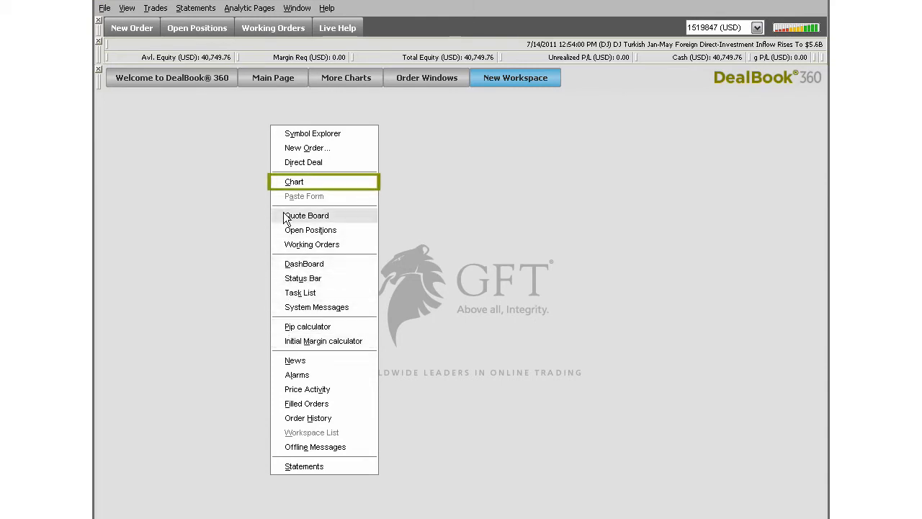
{"action": "left_click", "coordinate": [291, 183]}
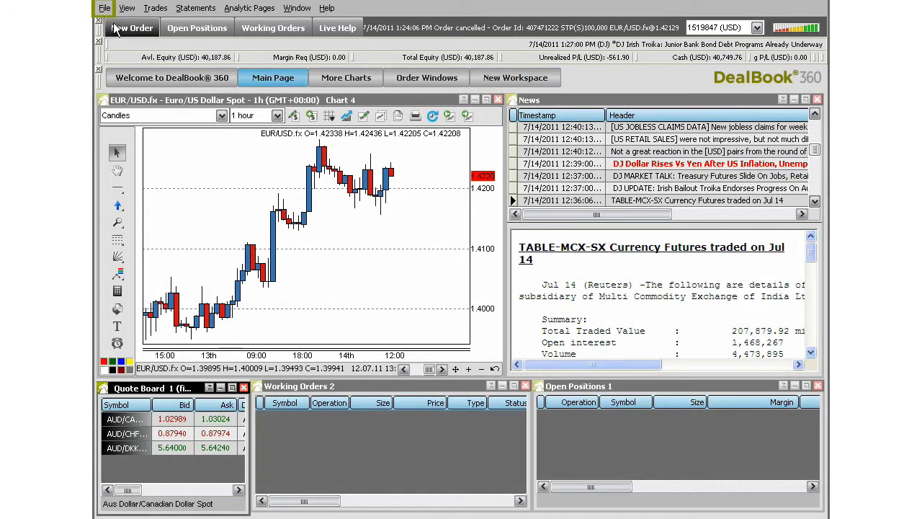
{"action": "left_click", "coordinate": [105, 8]}
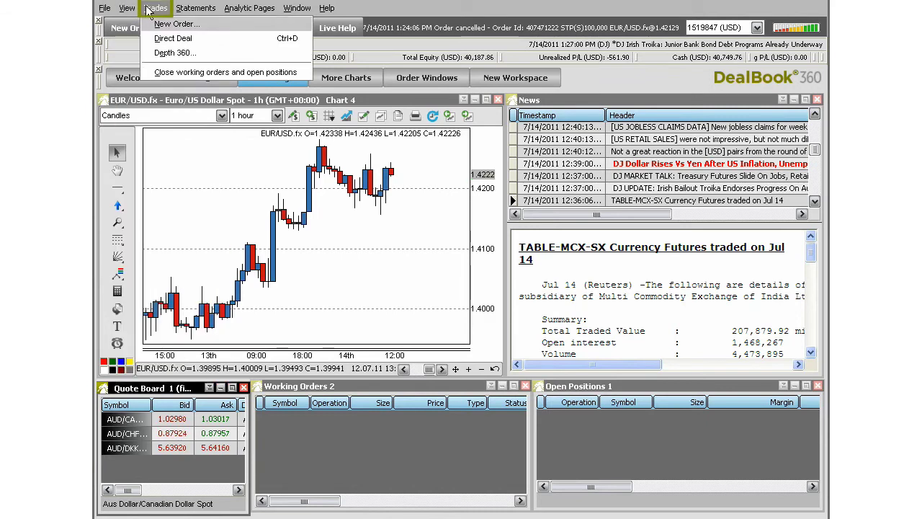
{"action": "mouse_move", "coordinate": [155, 8]}
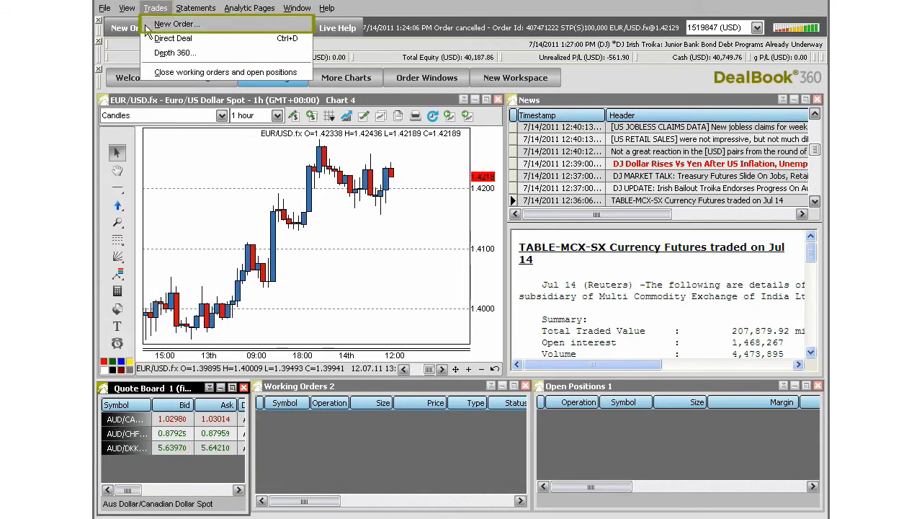
{"action": "left_click", "coordinate": [127, 63]}
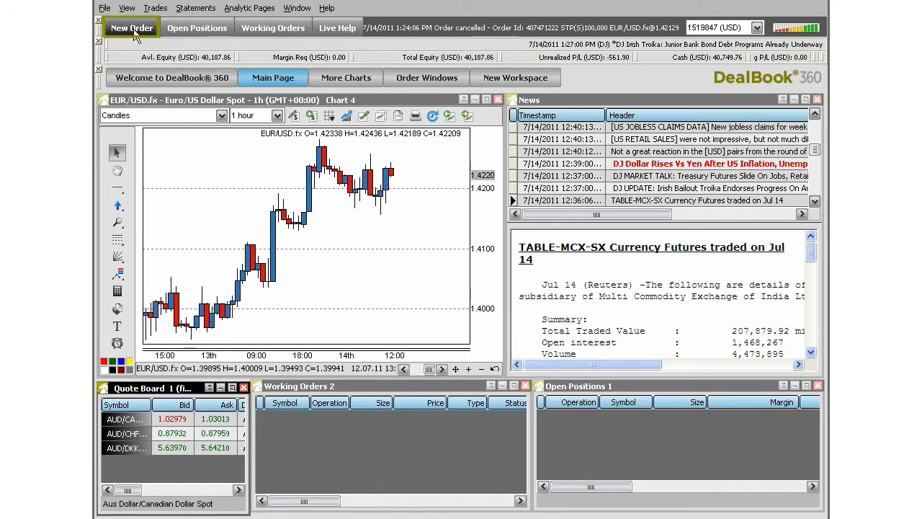
{"action": "left_click", "coordinate": [134, 33]}
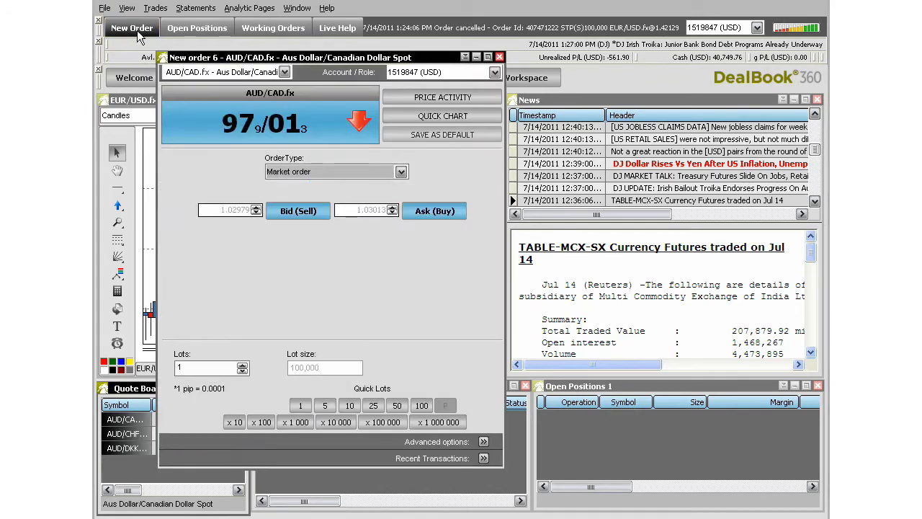
{"action": "left_click", "coordinate": [499, 57]}
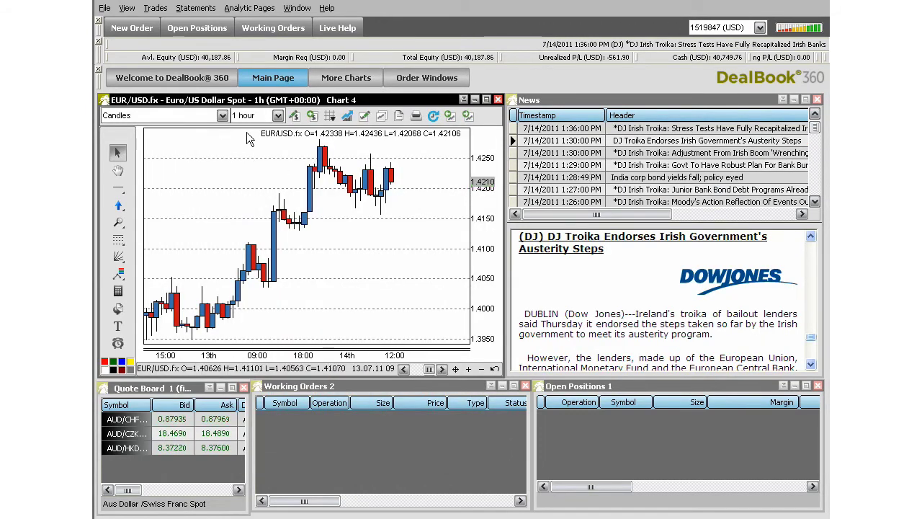
Show the Analytic Pages list, including Calendar, FX Mentor and Swap Rates
{"action": "left_click", "coordinate": [249, 8]}
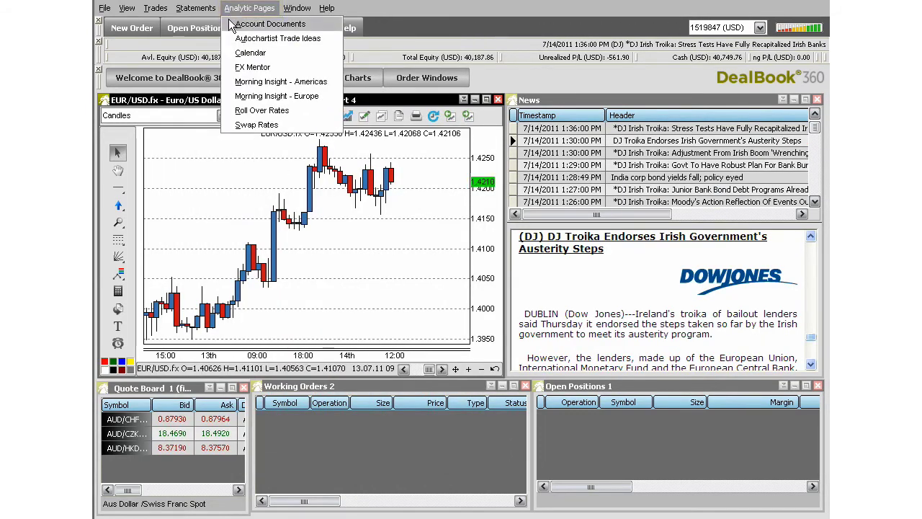